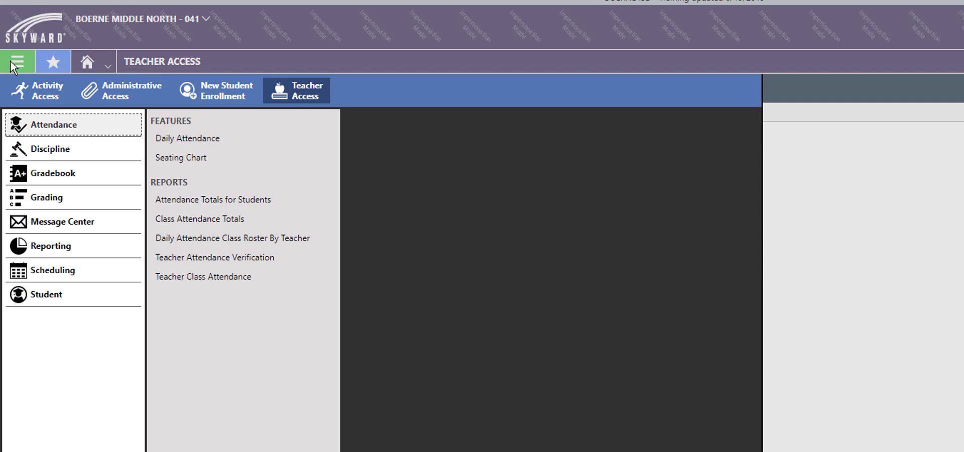
# Open the Gradebook's Gradesheet and collapse the assignment columns of the CY4 grading period.
pyautogui.click(101, 181)
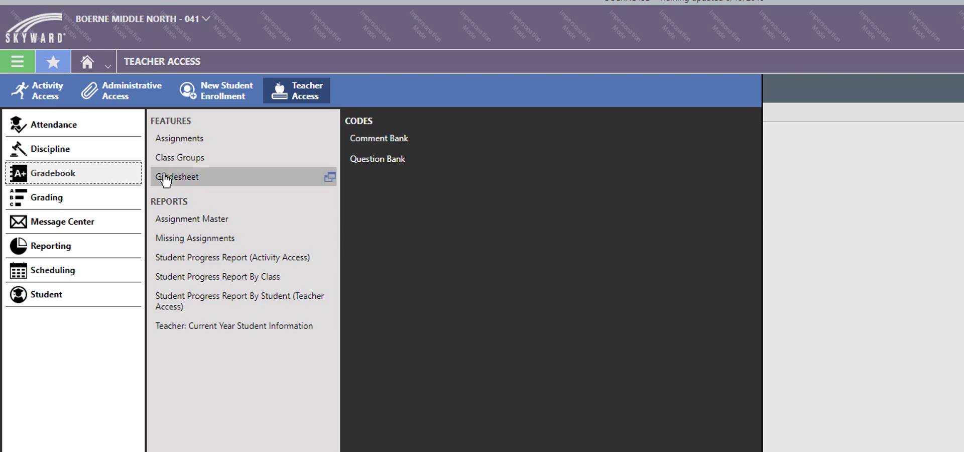
pyautogui.click(216, 181)
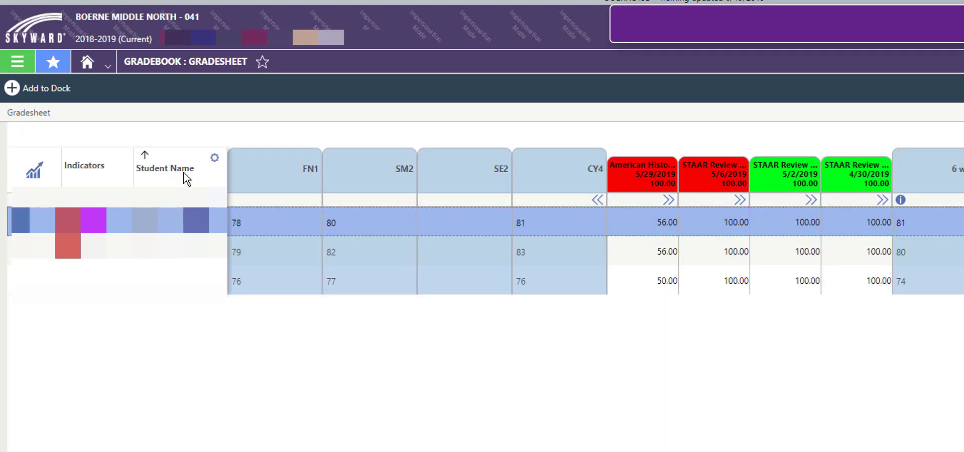
pyautogui.click(599, 200)
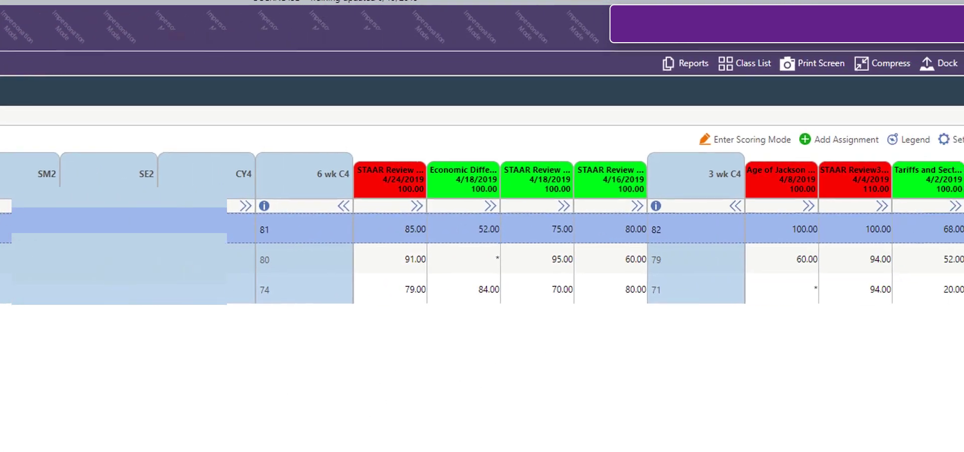
# Expand the 4/16/2019 STAAR Review assignment and look over its score clarifier, no count, missing and comments columns.
pyautogui.click(636, 206)
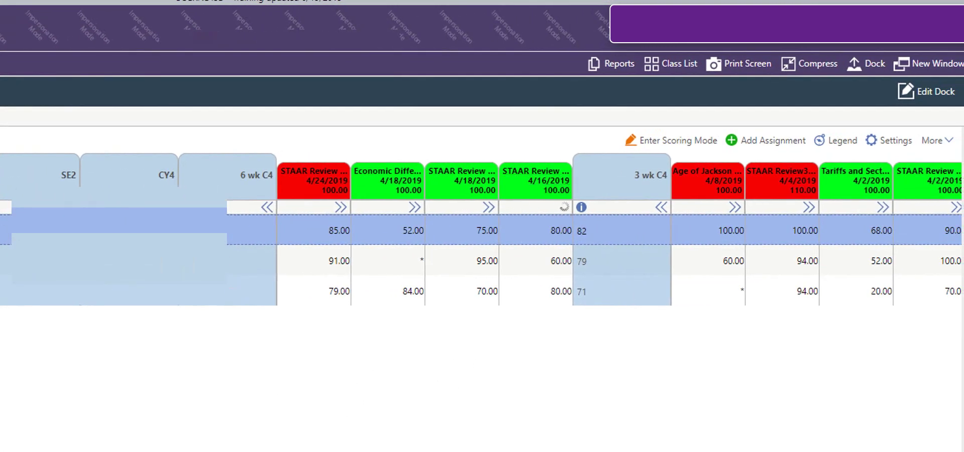
pyautogui.hscroll(10, 486, 316)
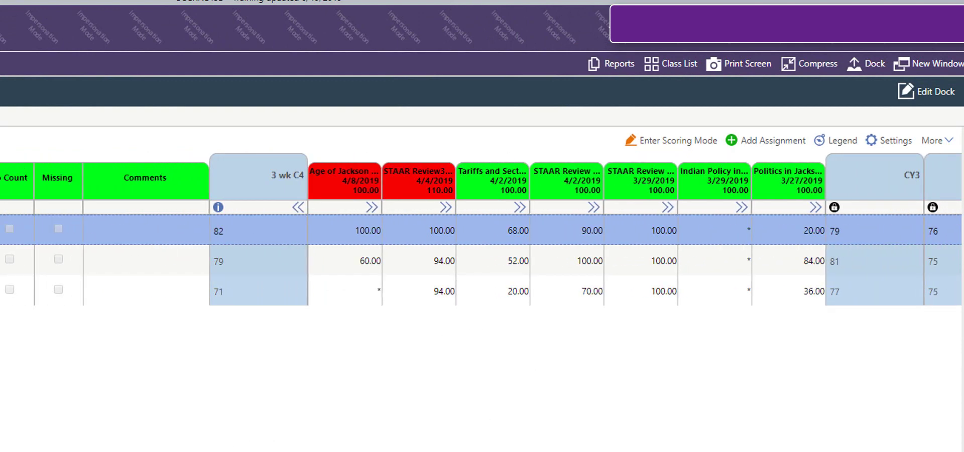
pyautogui.hscroll(-10, 481, 229)
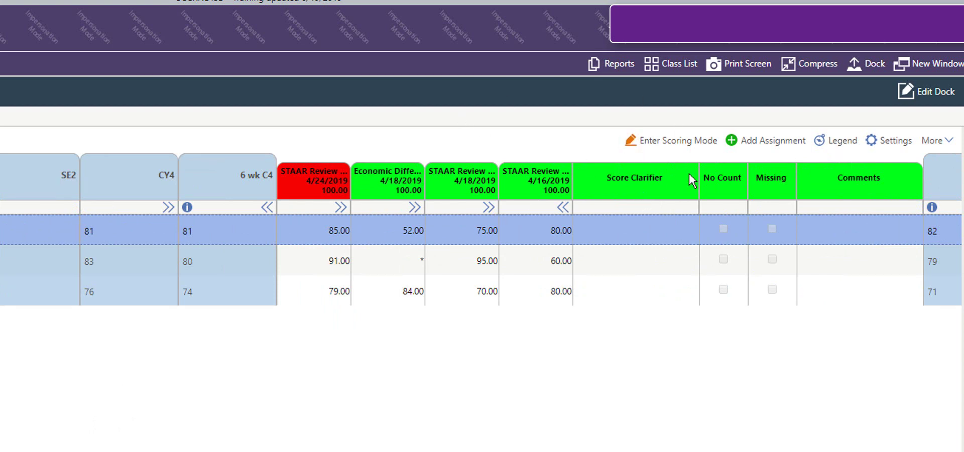
# Start a new assignment, keeping the 05/24/2019 assigned and due dates, and set its category to DAILYHW (Daily/Homework).
pyautogui.click(776, 141)
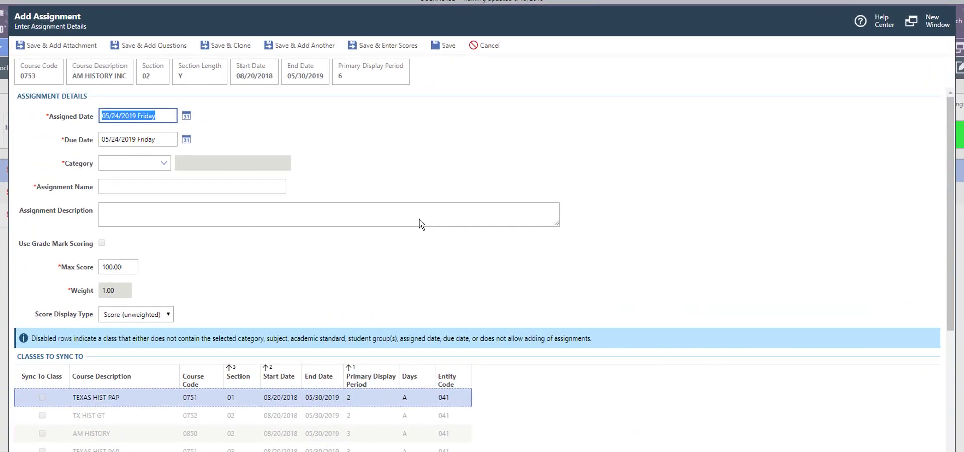
pyautogui.click(165, 140)
pyautogui.click(251, 120)
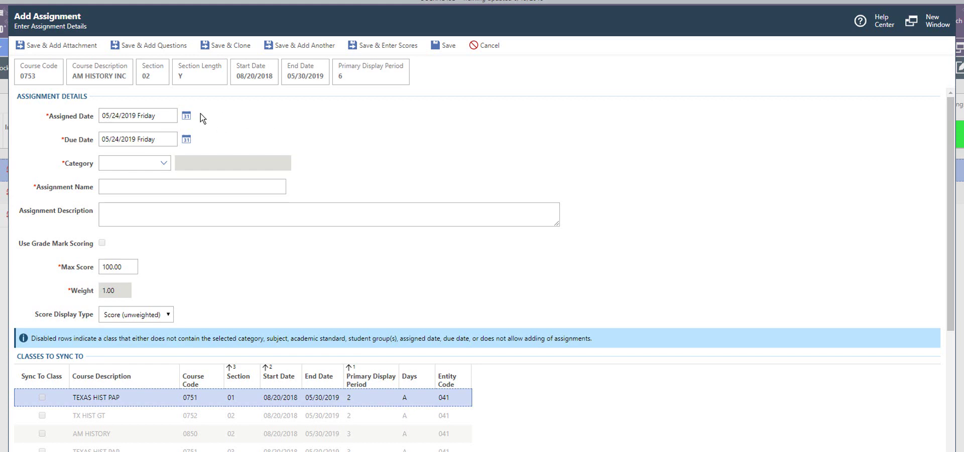
pyautogui.click(167, 139)
pyautogui.click(390, 138)
pyautogui.click(166, 169)
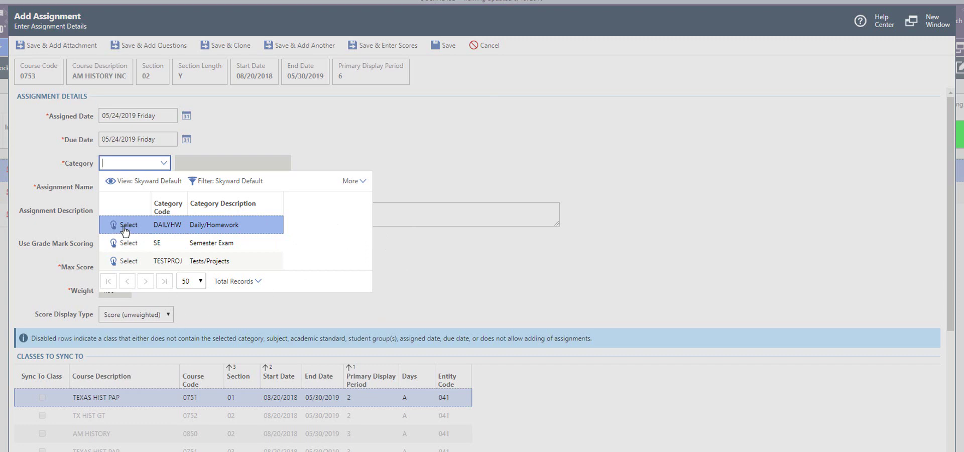
pyautogui.click(125, 227)
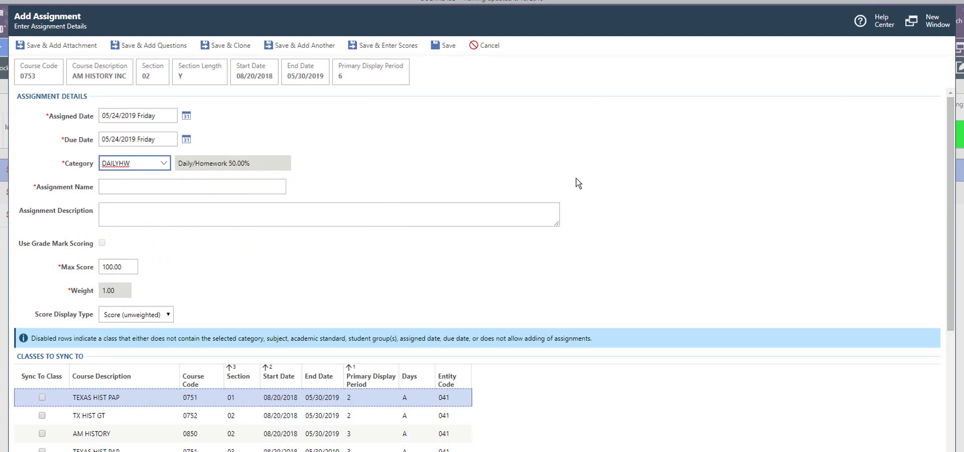
# Try the TESTPROJ category on the new assignment and switch it back to DAILYHW.
pyautogui.click(165, 164)
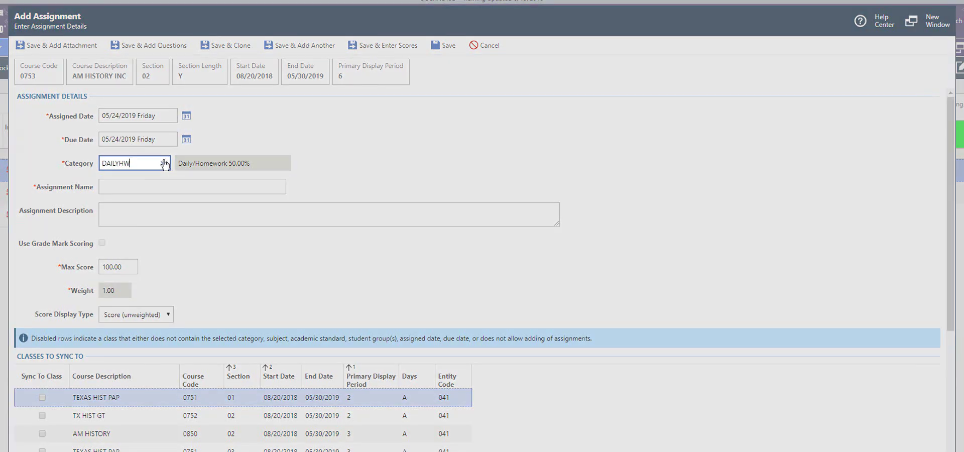
pyautogui.click(121, 264)
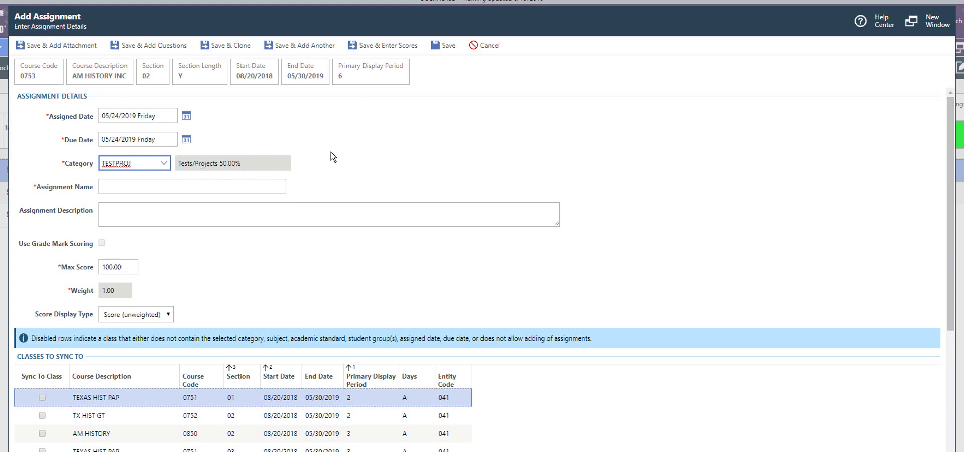
pyautogui.click(164, 162)
pyautogui.click(121, 225)
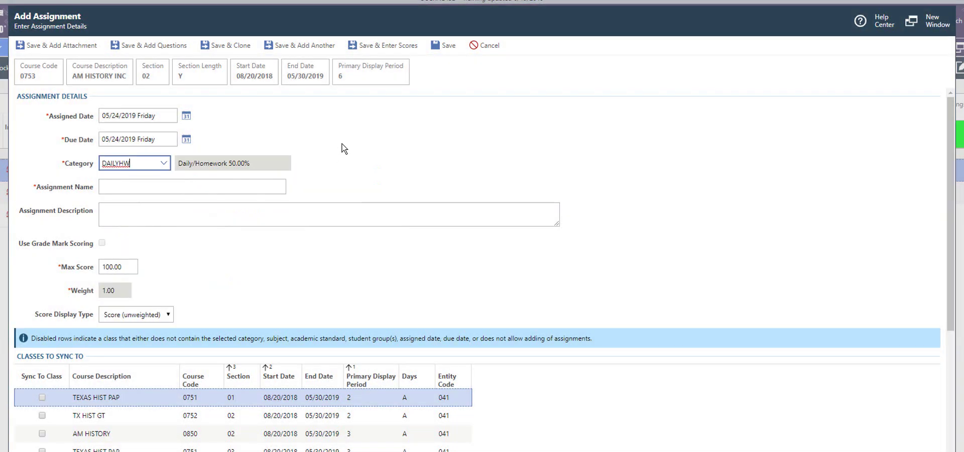
# Name the assignment "Test" and enter the description "This is a test on chapter 1.".
pyautogui.click(196, 184)
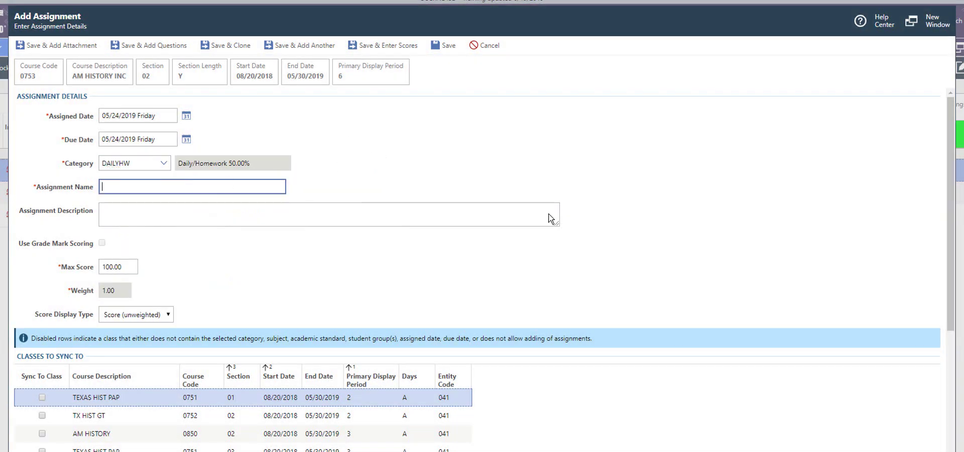
pyautogui.write('Test')
pyautogui.click(341, 224)
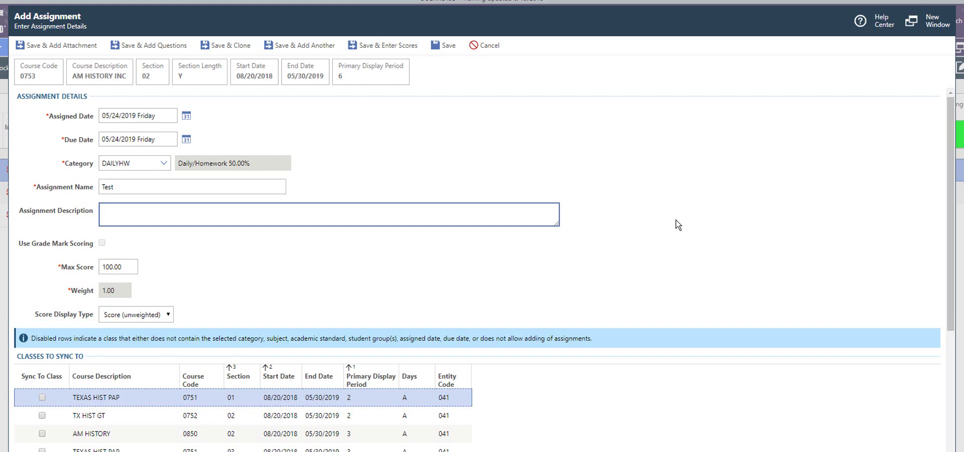
pyautogui.write('This is a test on chaptter')
pyautogui.press('BackSpace')
pyautogui.press('BackSpace')
pyautogui.write('r 1')
# Review the max score, weight and class sync list, and save the new assignment.
pyautogui.click(135, 264)
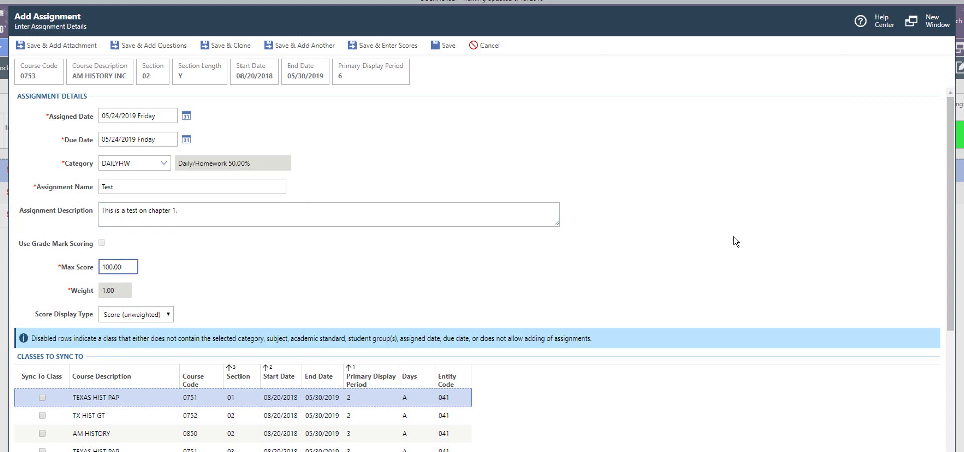
pyautogui.scroll(-3, 751, 280)
pyautogui.scroll(1, 770, 280)
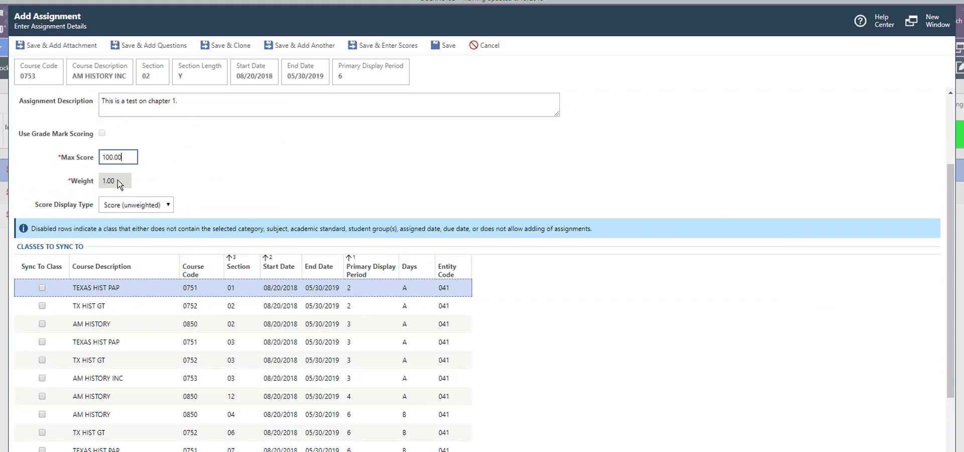
pyautogui.scroll(2, 535, 288)
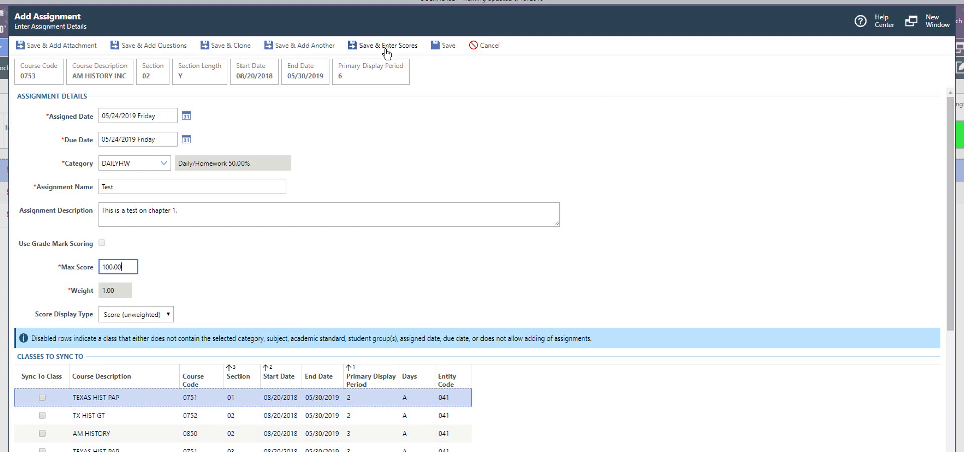
pyautogui.click(445, 50)
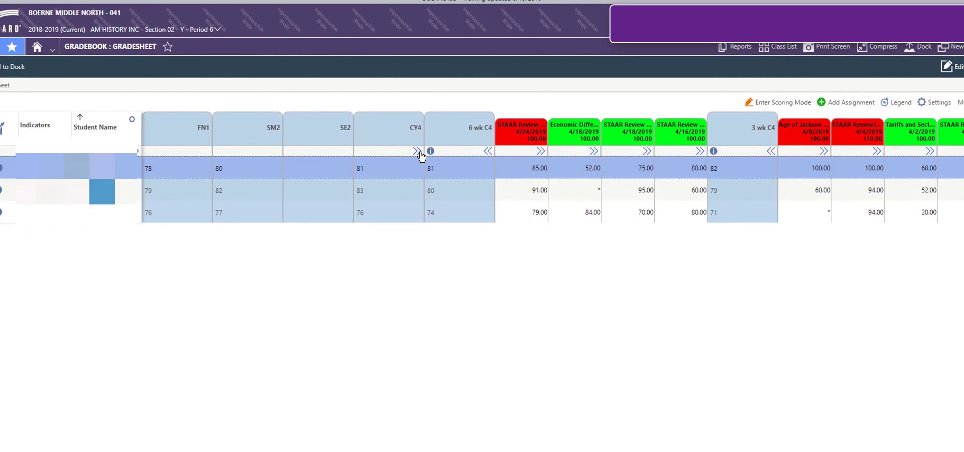
# Expand the CY4 assignments and, in scoring mode, enter 100 as the first student's score for the Test assignment.
pyautogui.click(419, 152)
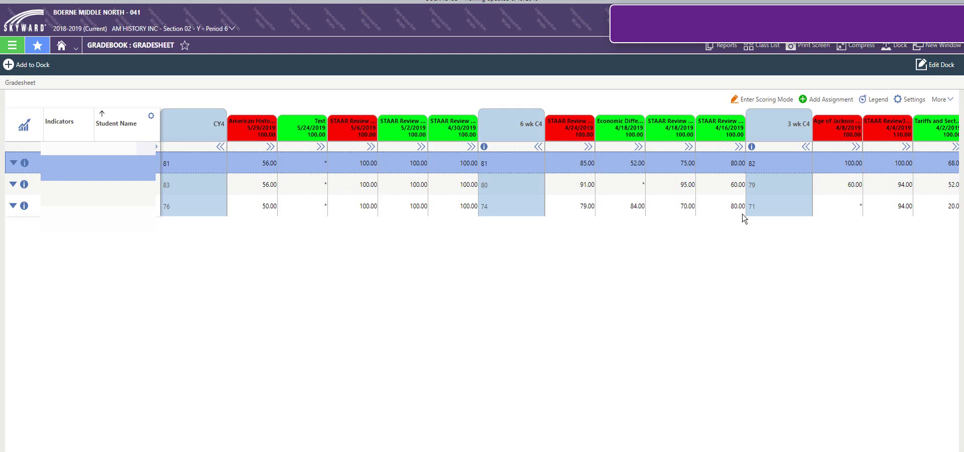
pyautogui.click(773, 101)
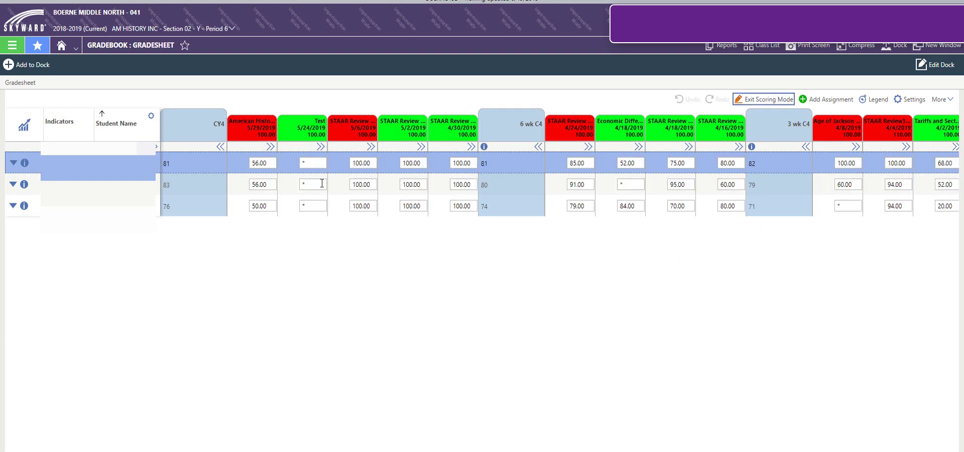
pyautogui.click(316, 164)
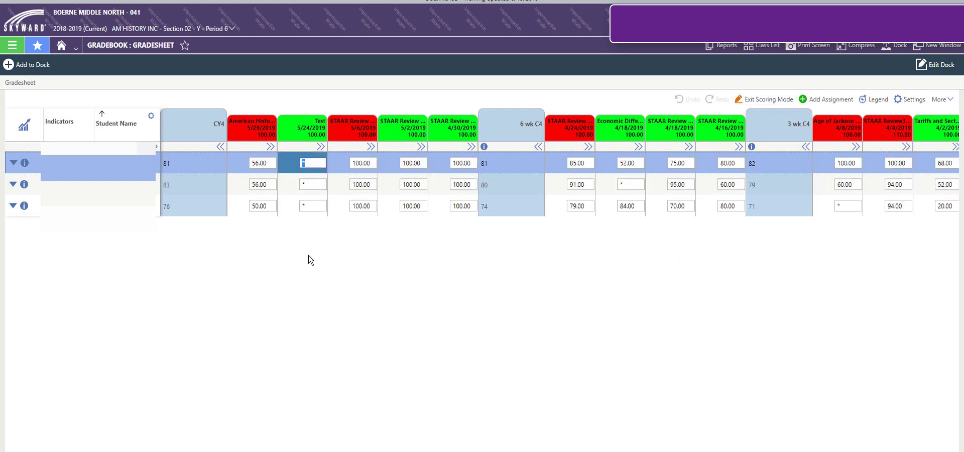
pyautogui.write('100')
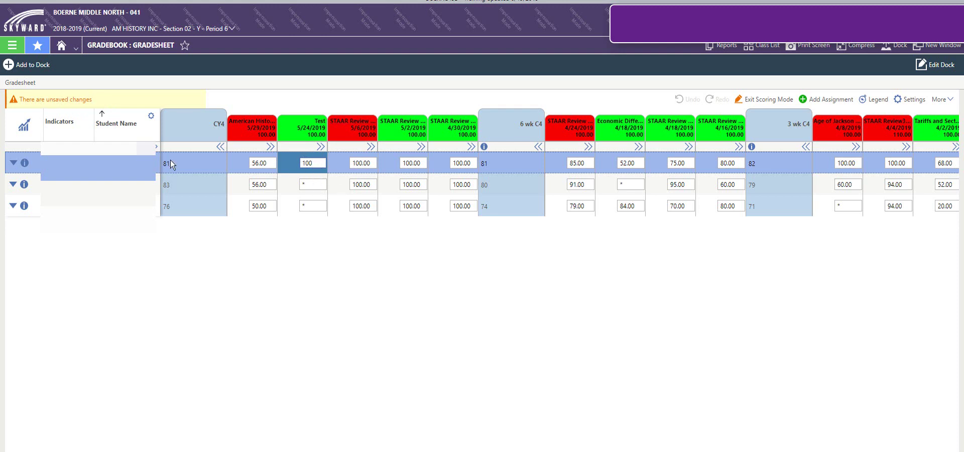
pyautogui.click(317, 183)
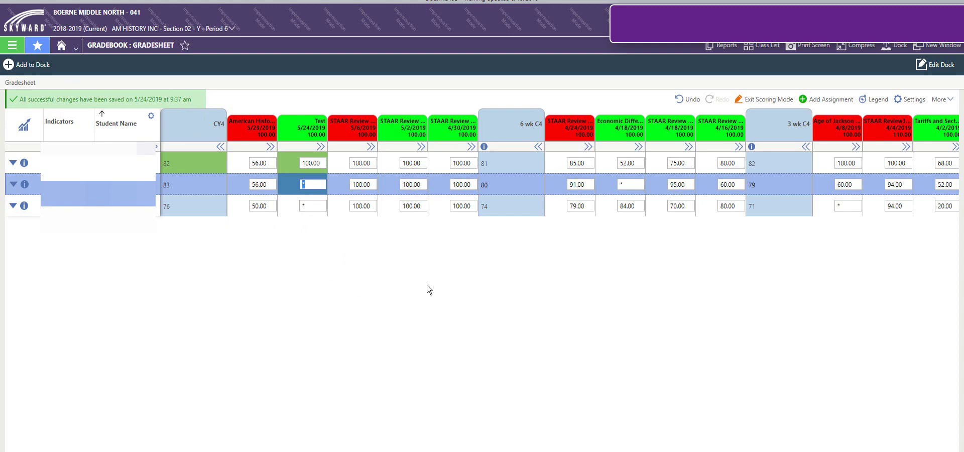
pyautogui.click(449, 176)
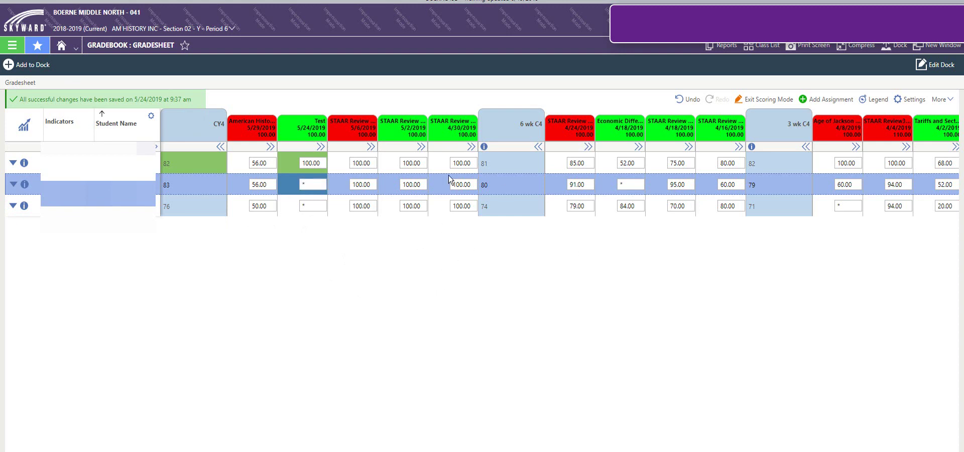
# Open the Test assignment's details and go to its Score Entry page.
pyautogui.click(318, 134)
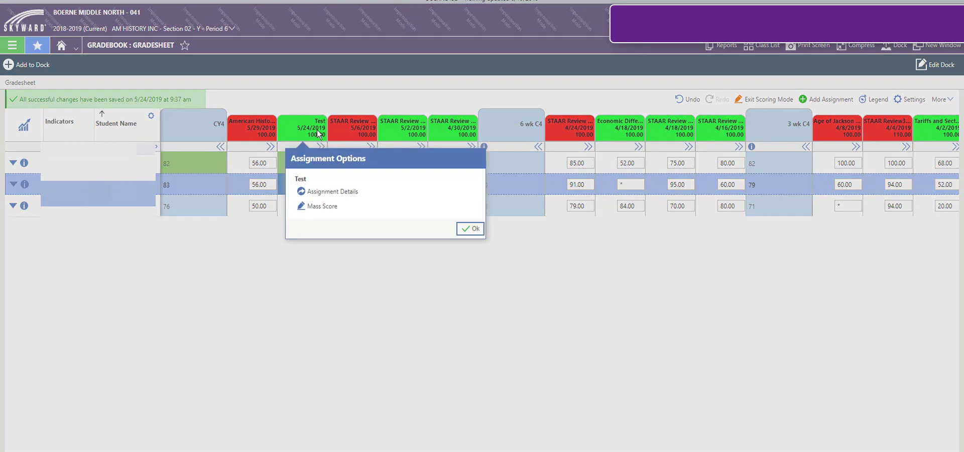
pyautogui.click(333, 192)
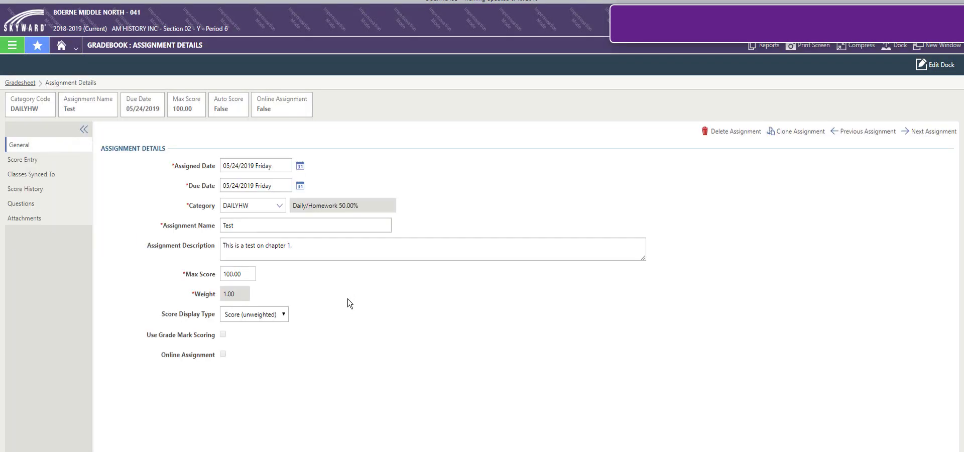
pyautogui.click(56, 164)
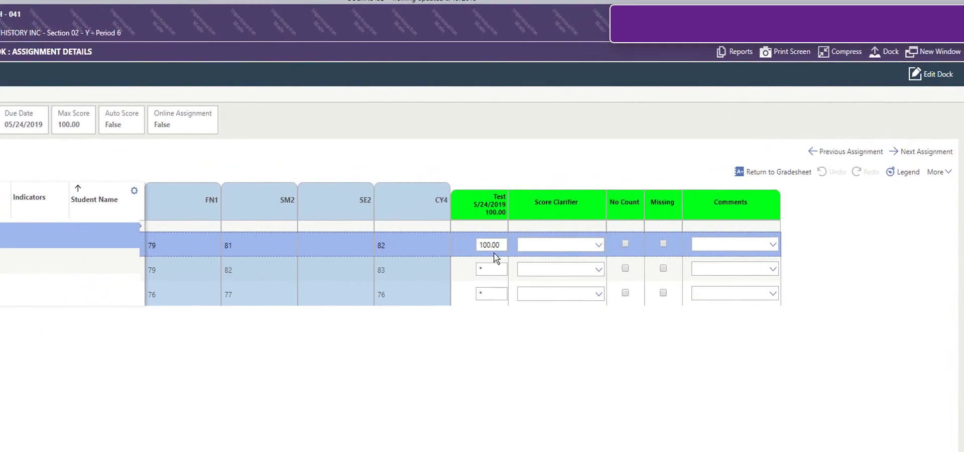
pyautogui.click(491, 269)
pyautogui.click(493, 294)
pyautogui.click(491, 269)
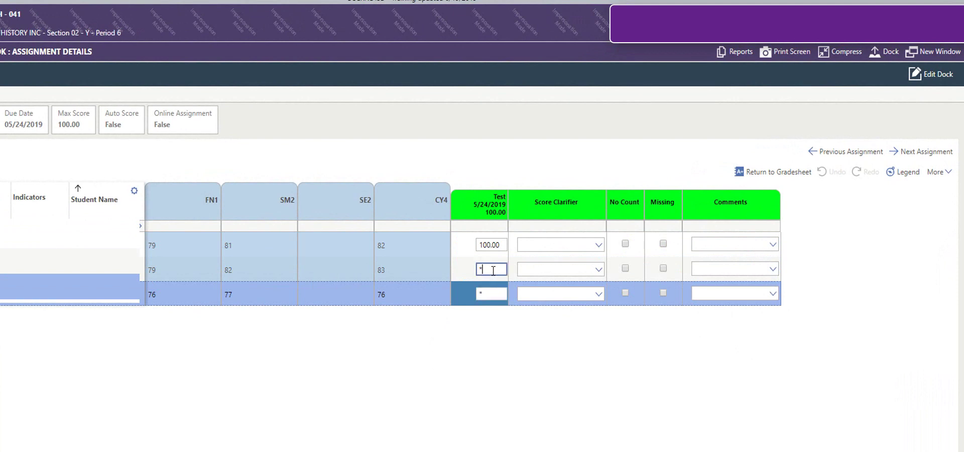
pyautogui.click(490, 245)
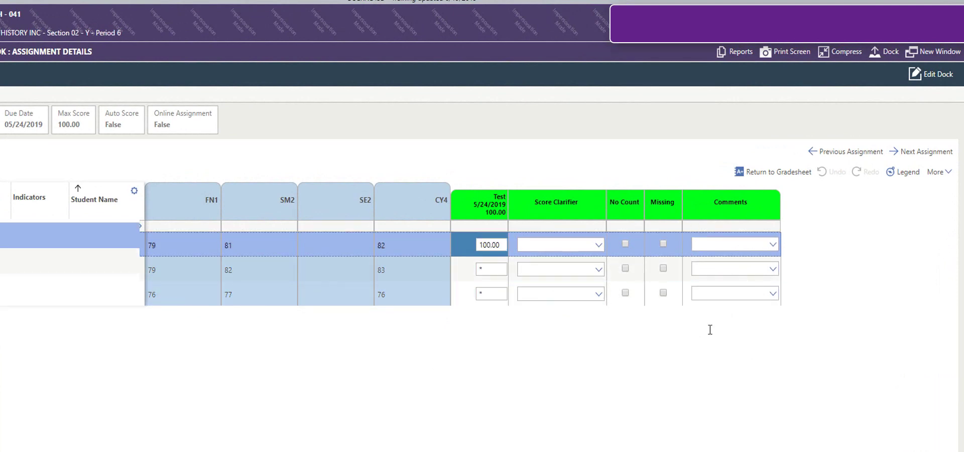
# Mark the Test assignment as Missing for the second student and as No Count for the third student.
pyautogui.click(664, 269)
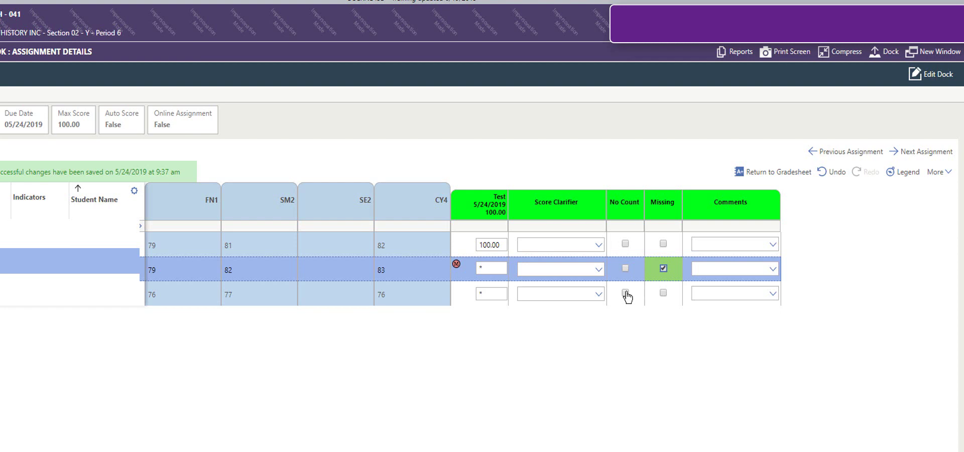
pyautogui.click(626, 293)
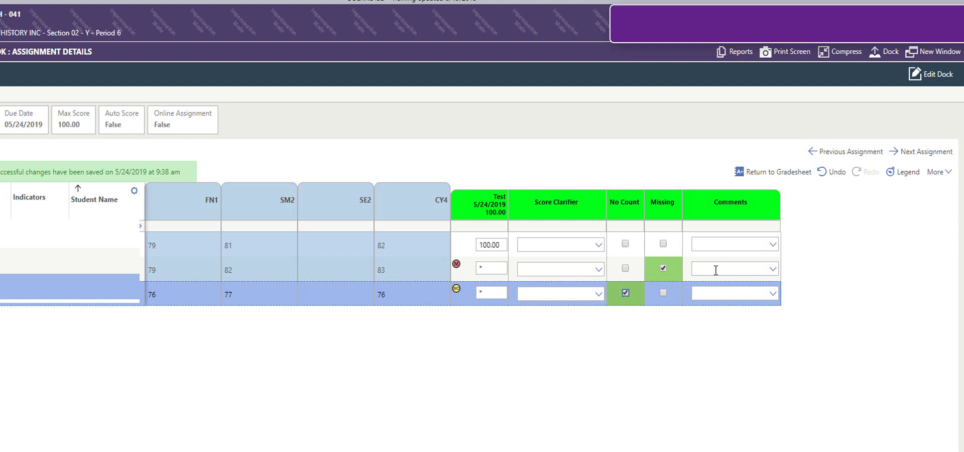
# Look through the preset comment entries for the second student without choosing one, and return to that student's score.
pyautogui.click(773, 272)
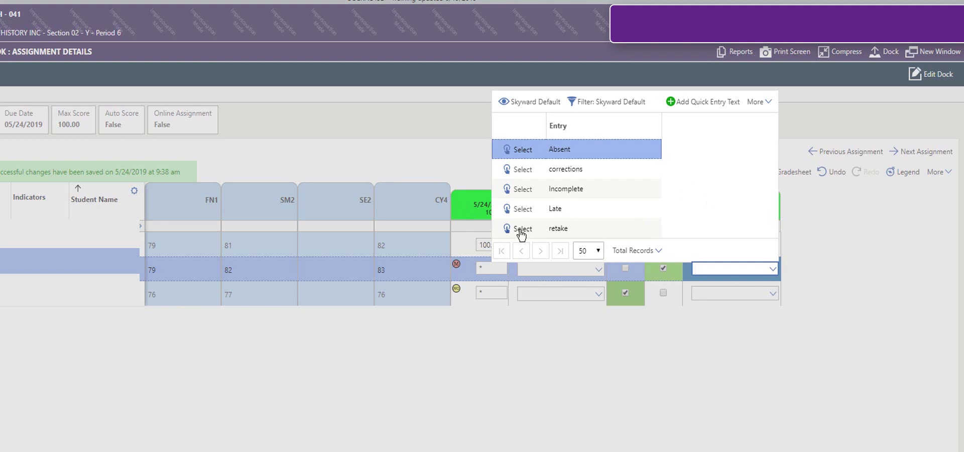
pyautogui.click(679, 341)
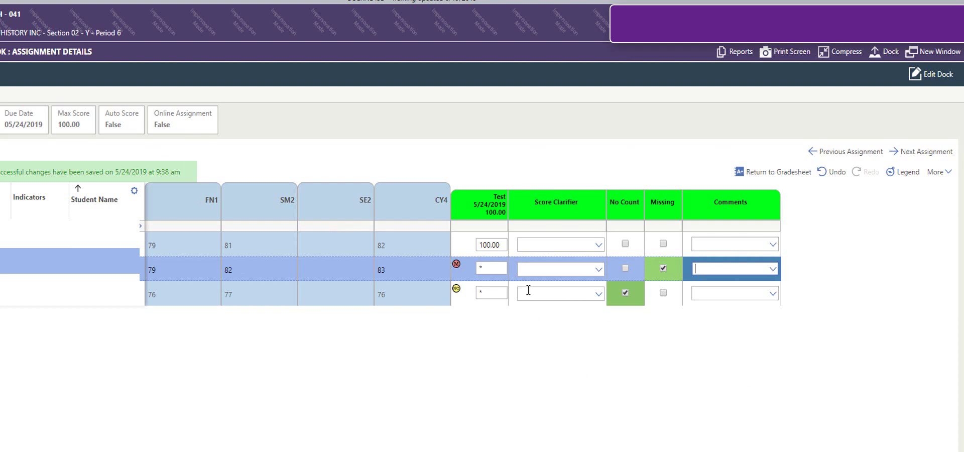
pyautogui.click(495, 269)
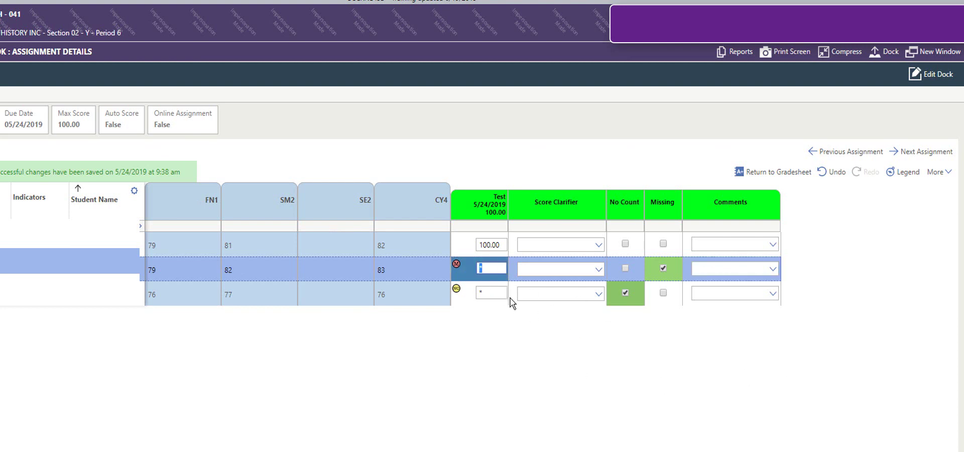
# Enter 100 as the second student's Test score and * as the third student's, and return to the gradesheet.
pyautogui.write('100')
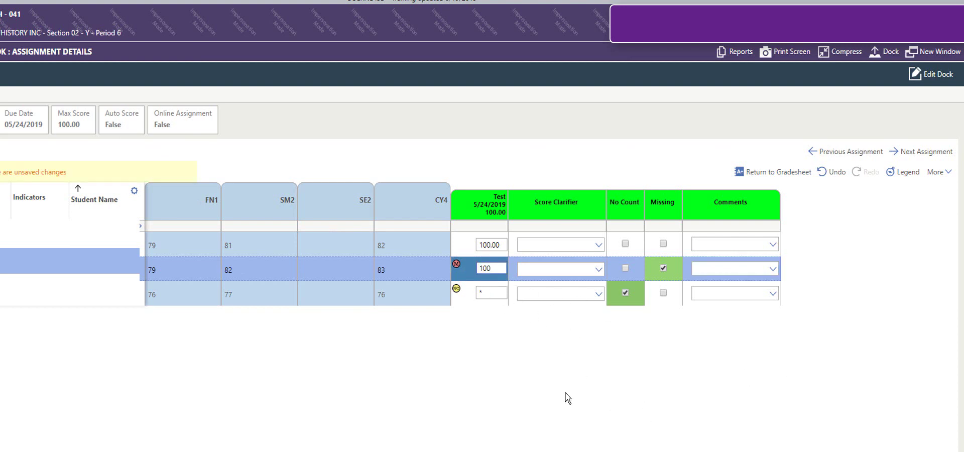
pyautogui.click(500, 293)
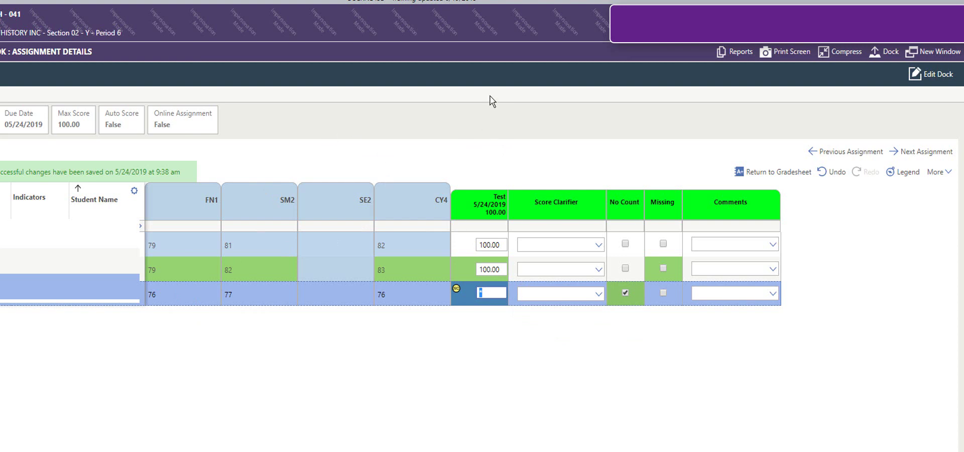
pyautogui.write('*')
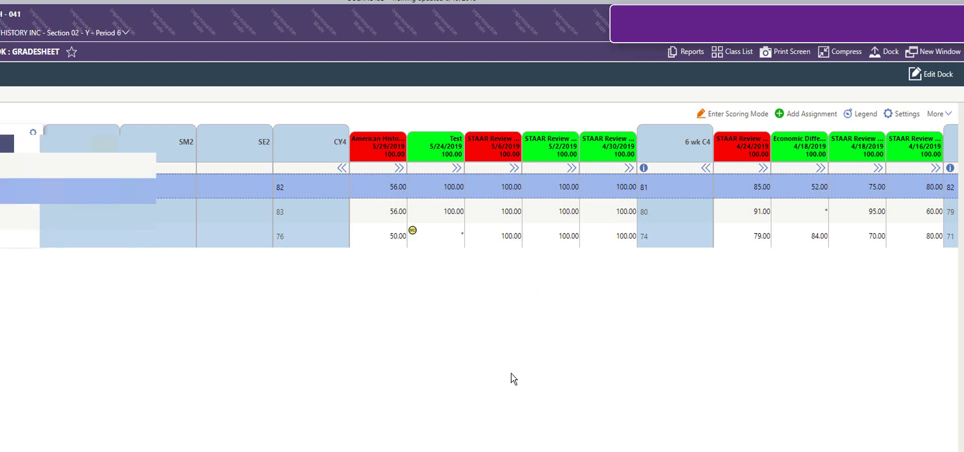
# Open Mass Score for the Test assignment and enable Overwrite Scores under Assign All Scores.
pyautogui.click(455, 146)
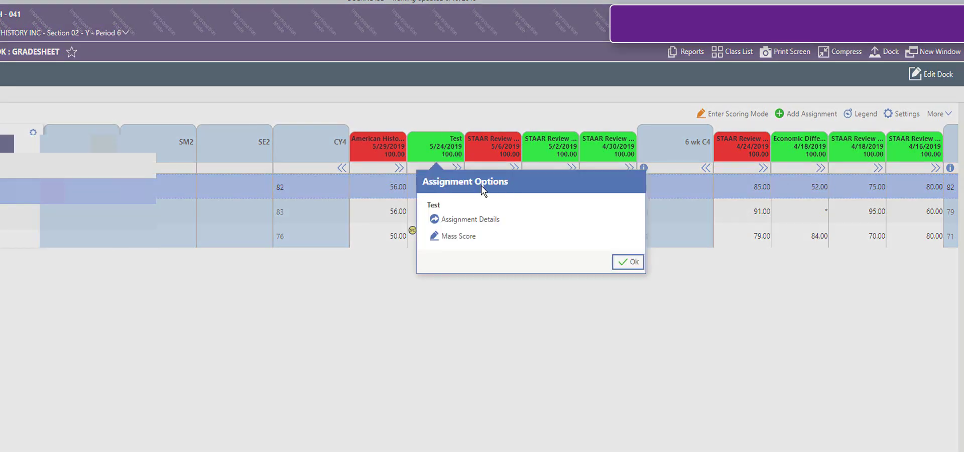
pyautogui.click(454, 240)
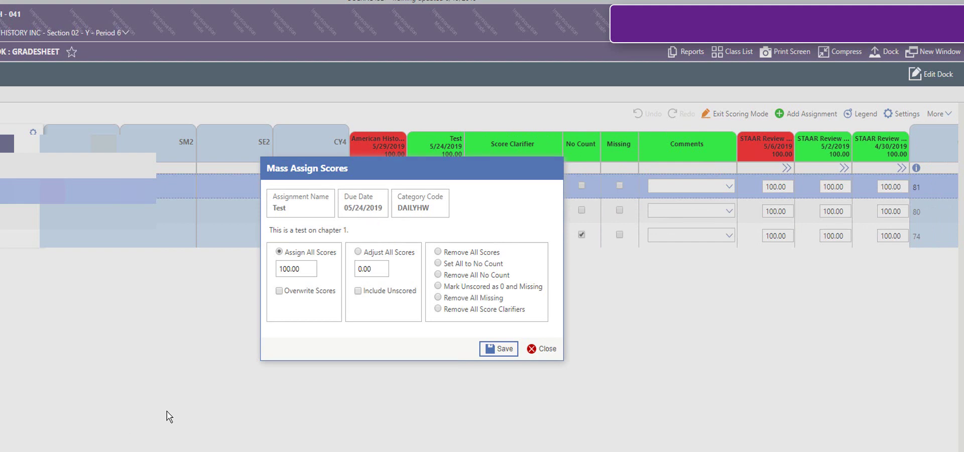
pyautogui.click(310, 269)
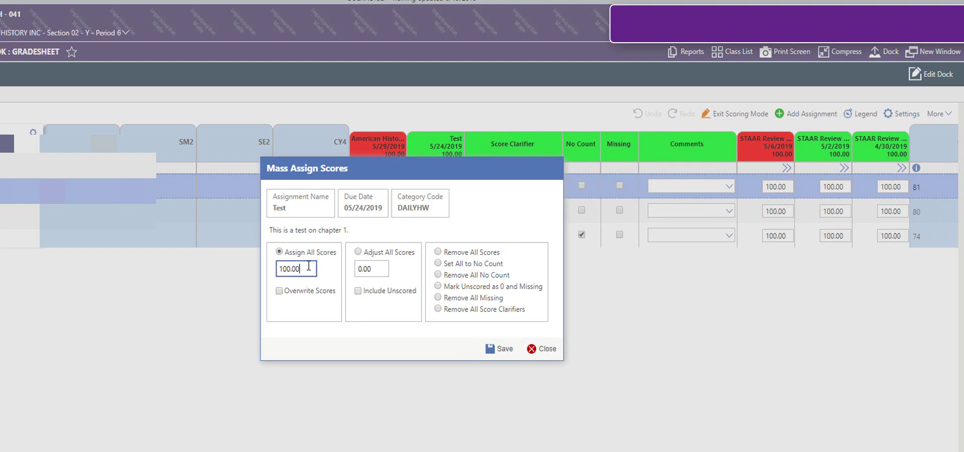
pyautogui.click(280, 293)
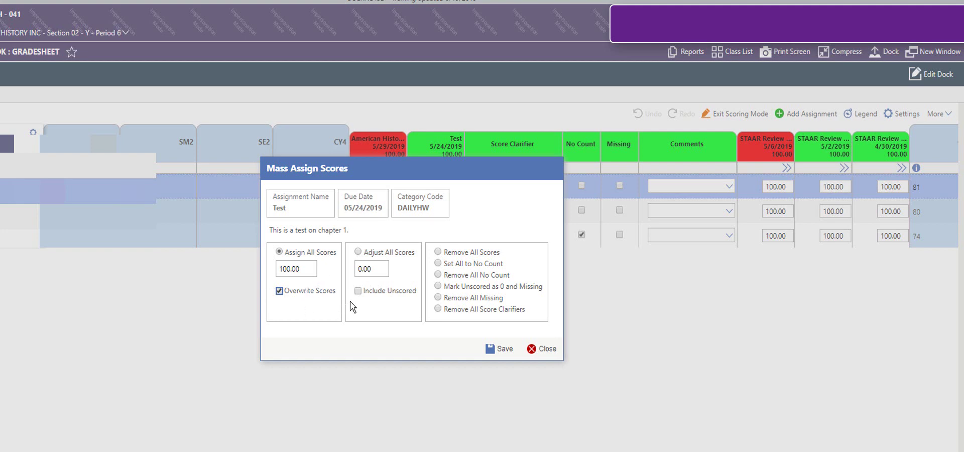
pyautogui.click(358, 251)
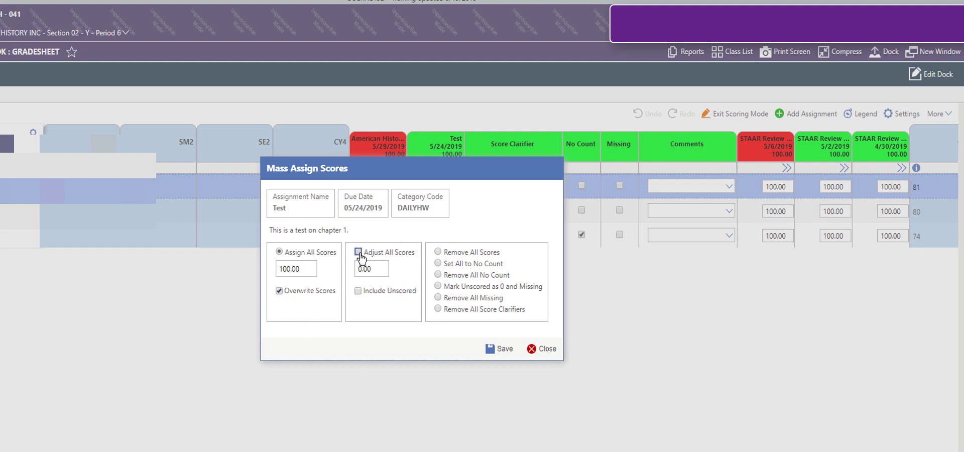
pyautogui.click(280, 292)
pyautogui.click(279, 253)
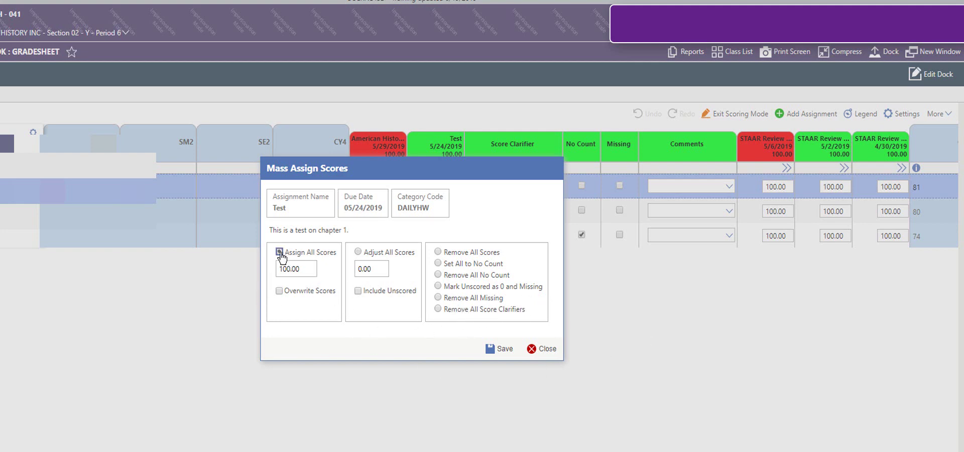
pyautogui.click(280, 292)
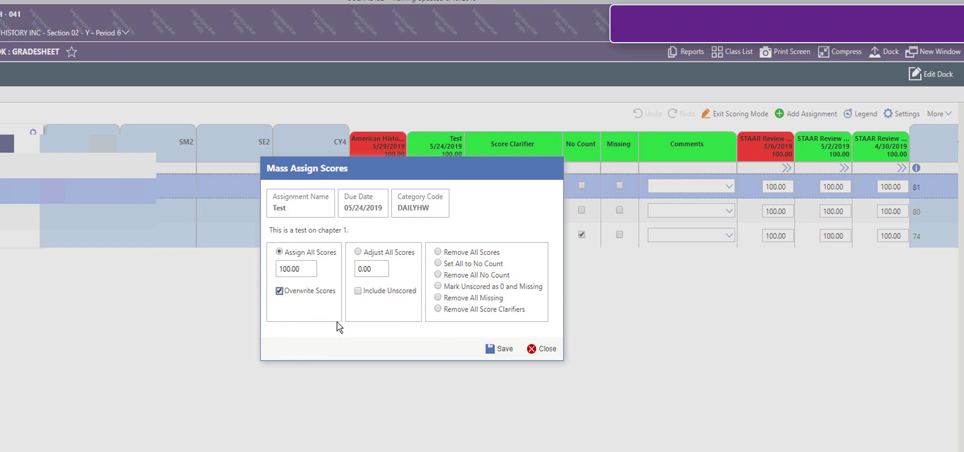
# Set the Assign All Scores value to 90 for the Test assignment and save the mass scores.
pyautogui.doubleClick(305, 264)
pyautogui.write('90')
pyautogui.click(497, 350)
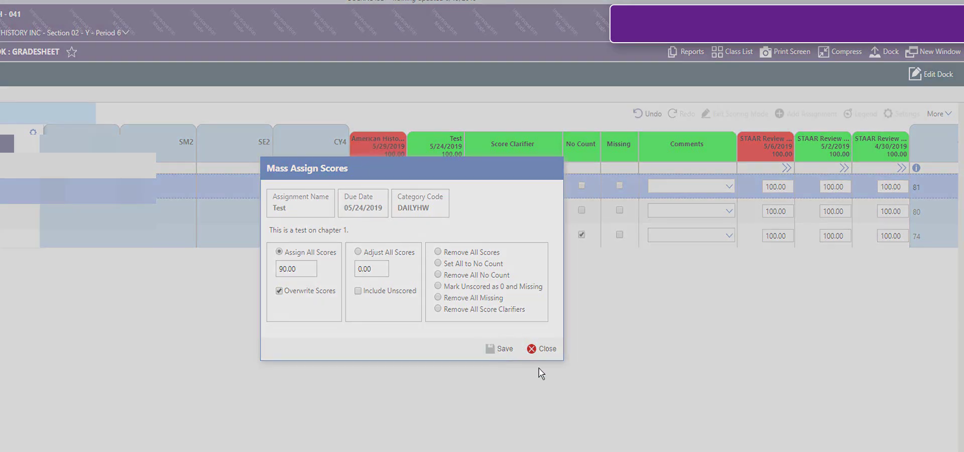